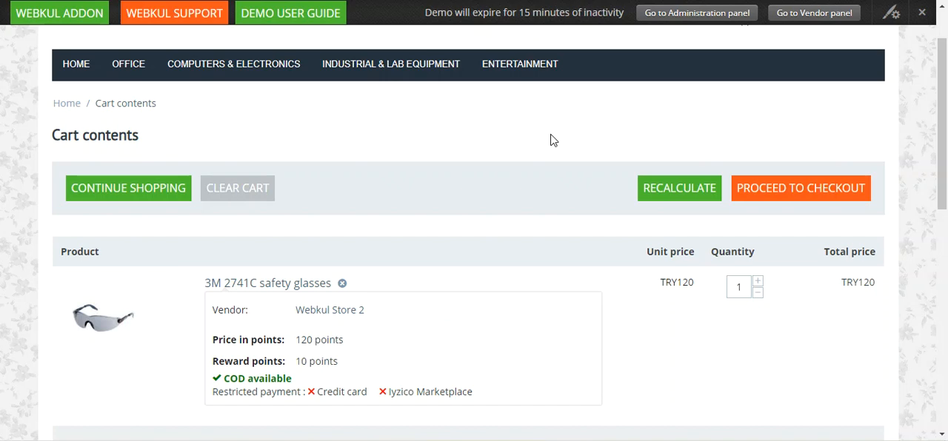
Step: Examine the restricted payment methods listed for the 3M 2741C safety glasses in the cart
scroll(935, 100, "up", 2)
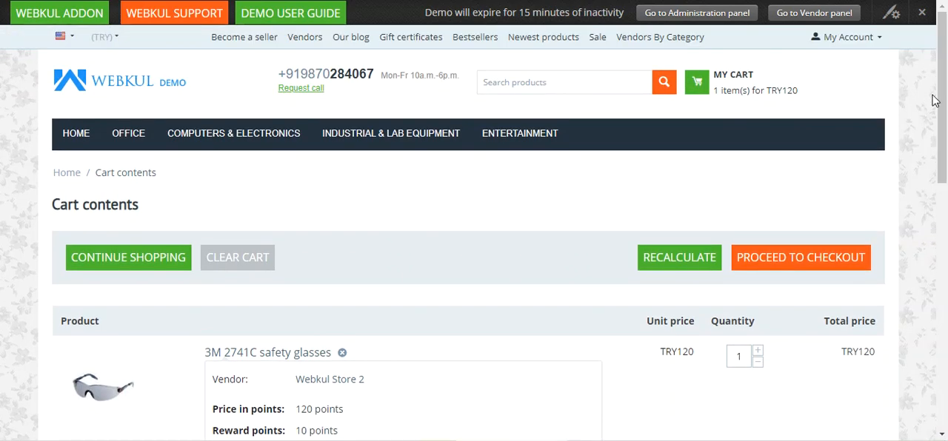
scroll(625, 188, "down", 2)
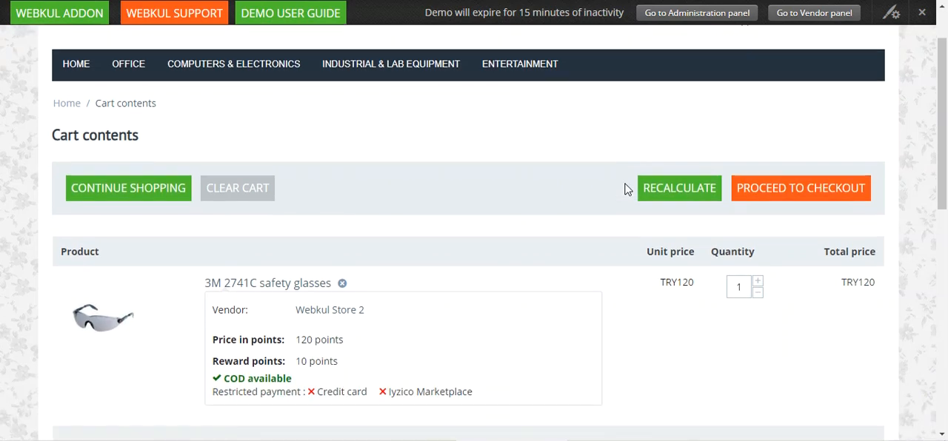
scroll(624, 188, "down", 2)
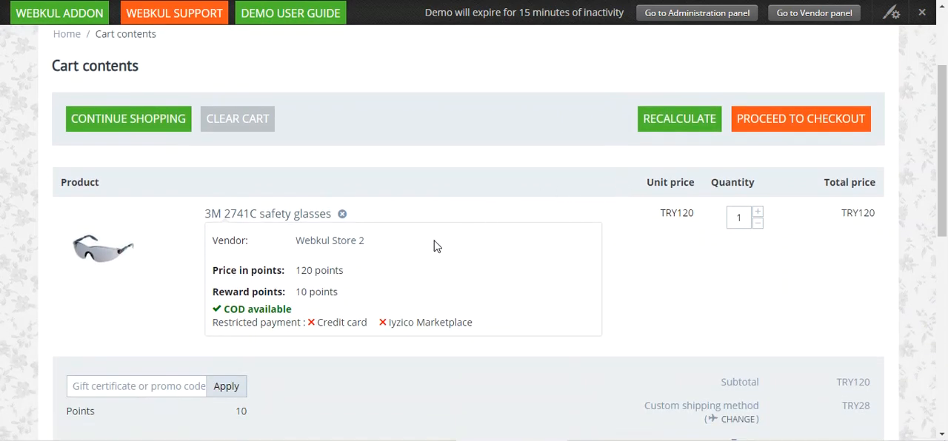
left_click_drag(219, 323, 478, 328)
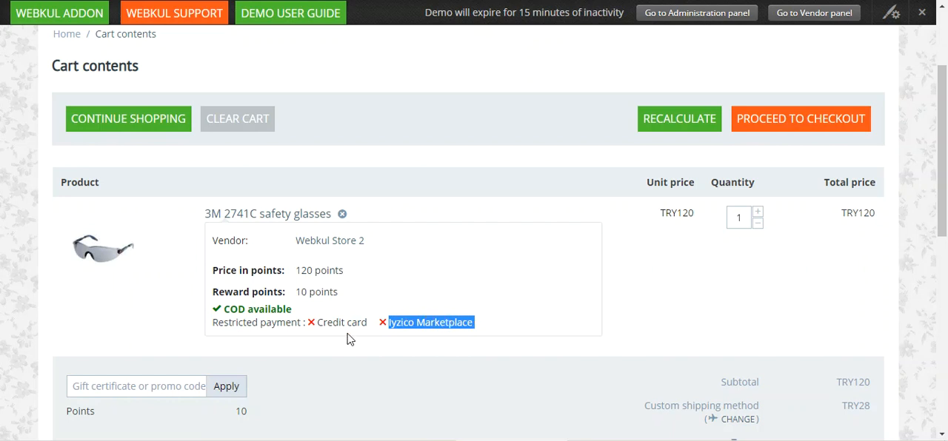
left_click_drag(317, 324, 474, 323)
Step: Proceed to checkout and review the order summary and the products in the order
left_click(787, 126)
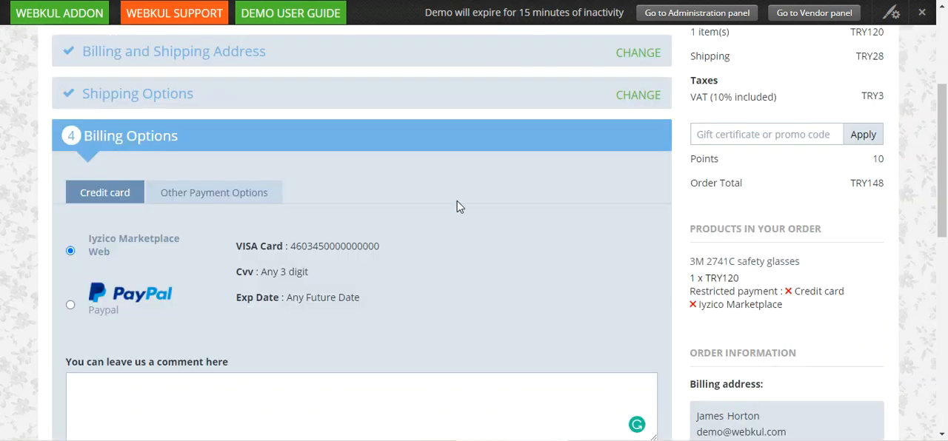
scroll(416, 213, "down", 3)
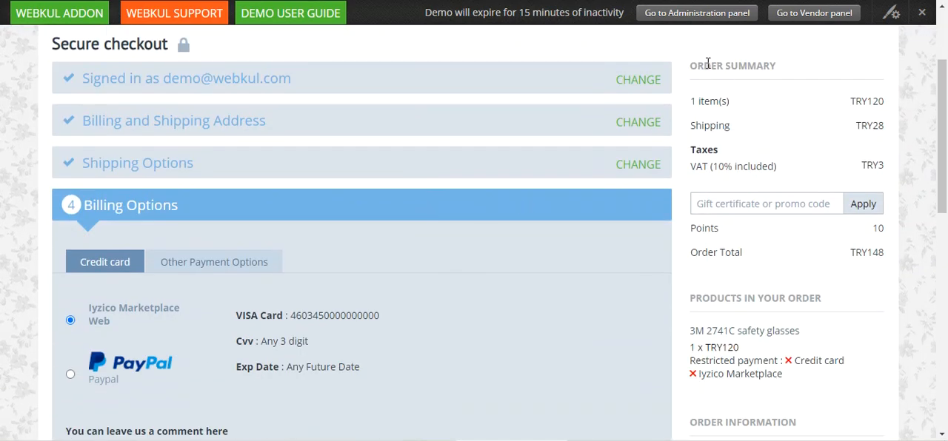
left_click_drag(704, 65, 764, 71)
scroll(734, 282, "down", 3)
left_click_drag(725, 160, 796, 161)
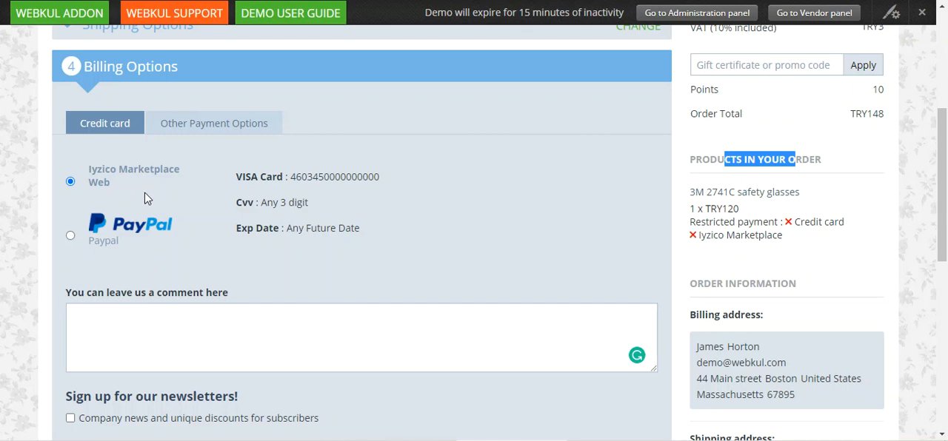
Step: Compare the other payment options and the credit card options with the restricted payments shown for the ordered product
left_click(200, 125)
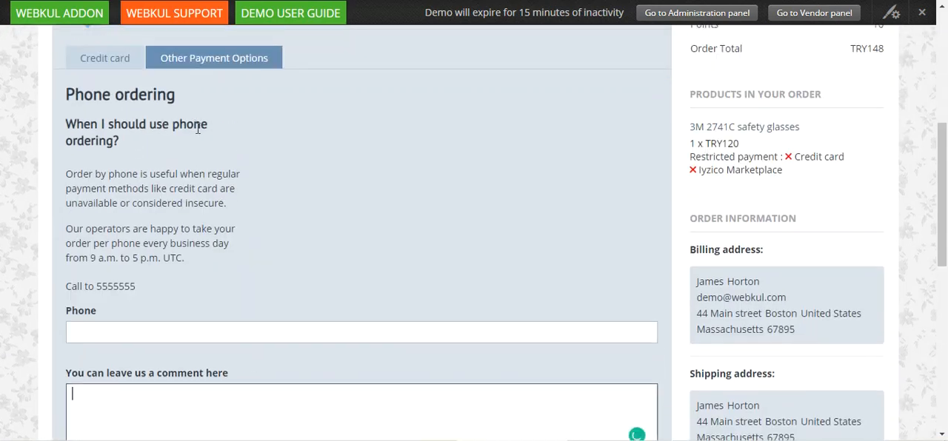
left_click(116, 85)
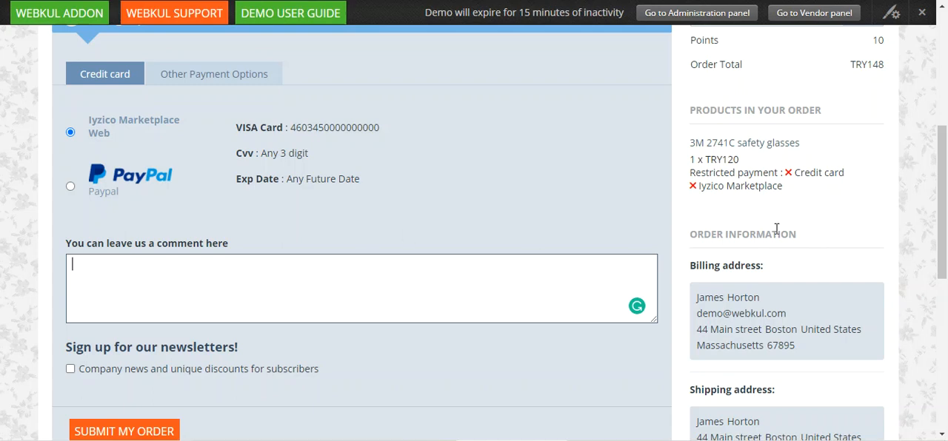
mouse_move(795, 172)
left_mouse_down()
mouse_move(801, 187)
mouse_move(774, 187)
mouse_move(794, 174)
left_mouse_up()
scroll(748, 183, "up", 2)
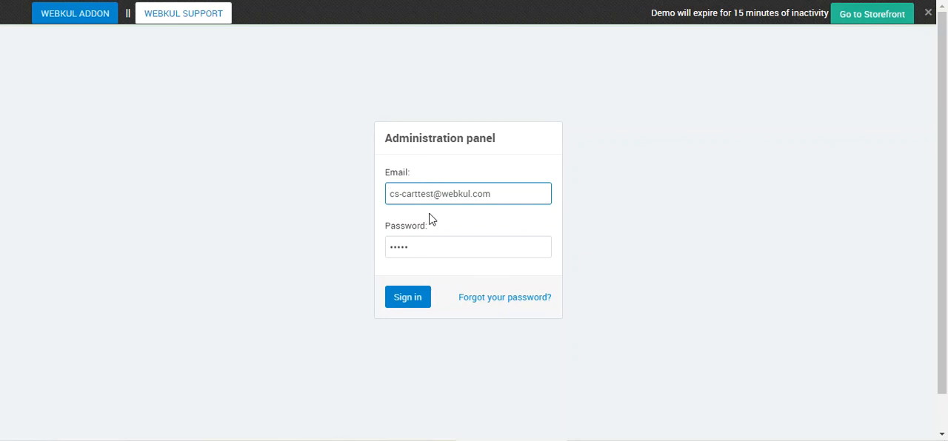
Step: Sign in to the administration panel with the prefilled credentials and open add-on management
left_click(409, 298)
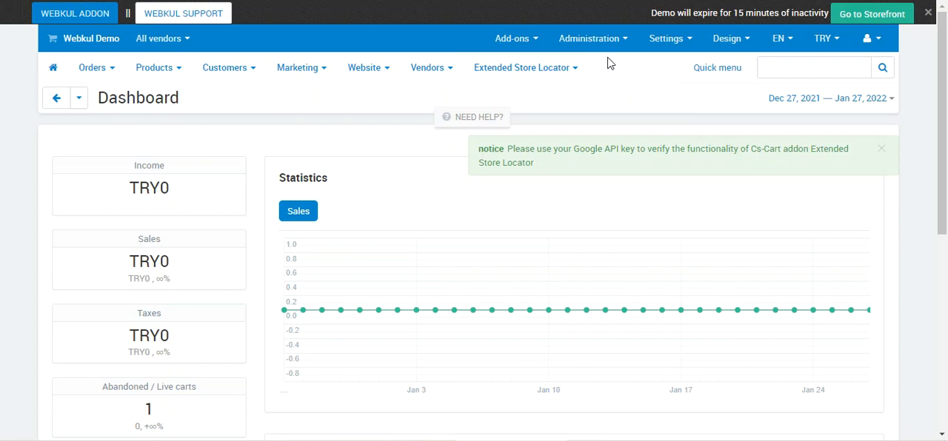
mouse_move(524, 44)
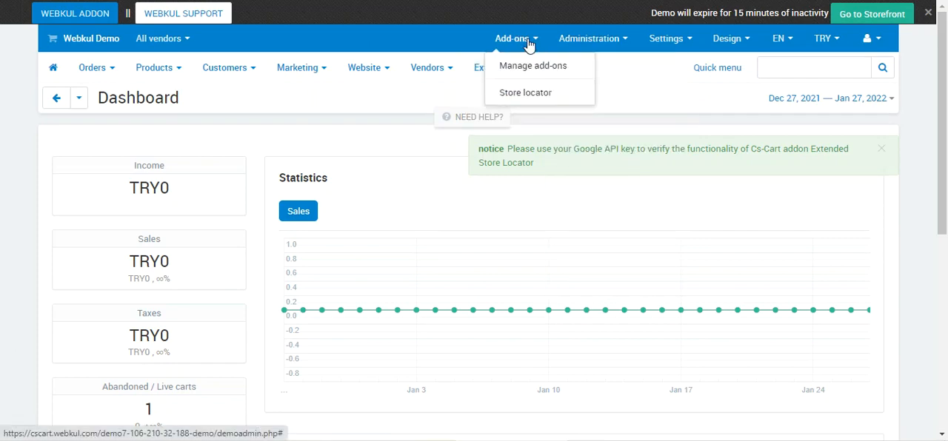
left_click(535, 67)
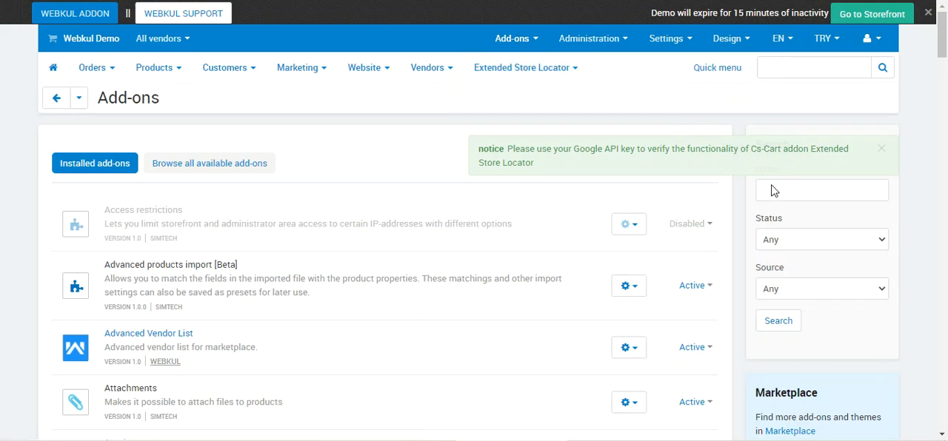
Step: Search the installed add-ons for "payment" and highlight the description of Payment Method Restriction
left_click(778, 190)
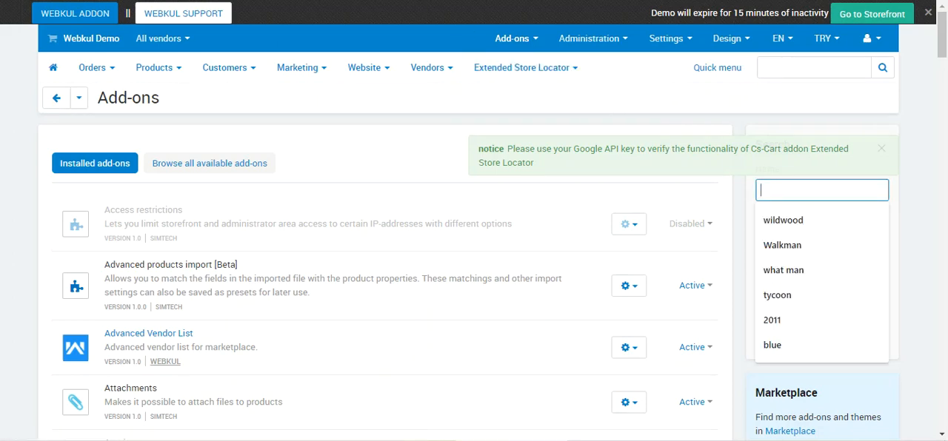
type("pay")
left_click(770, 197)
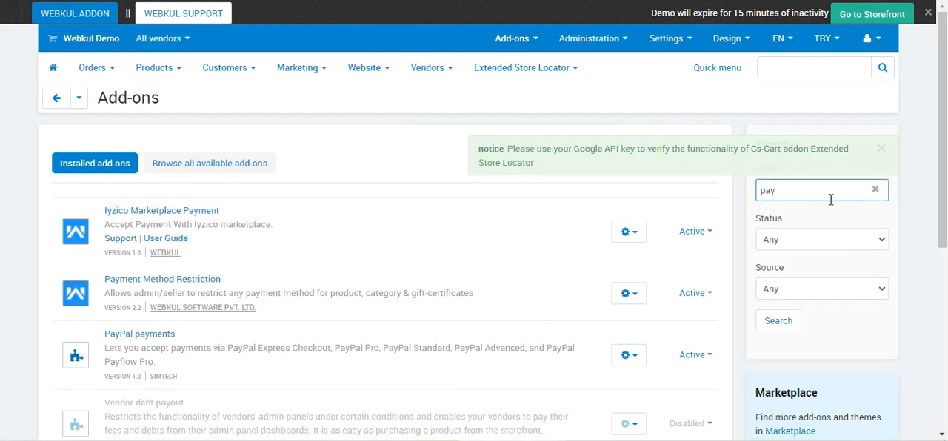
type("ment")
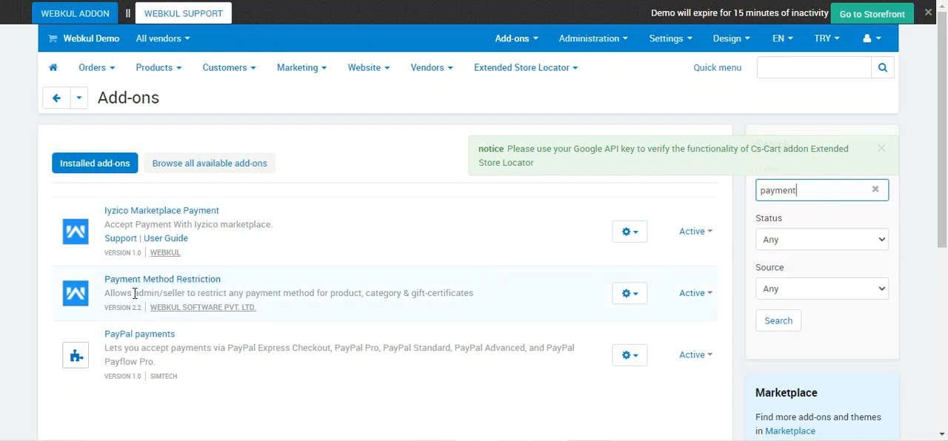
left_click_drag(227, 294, 478, 304)
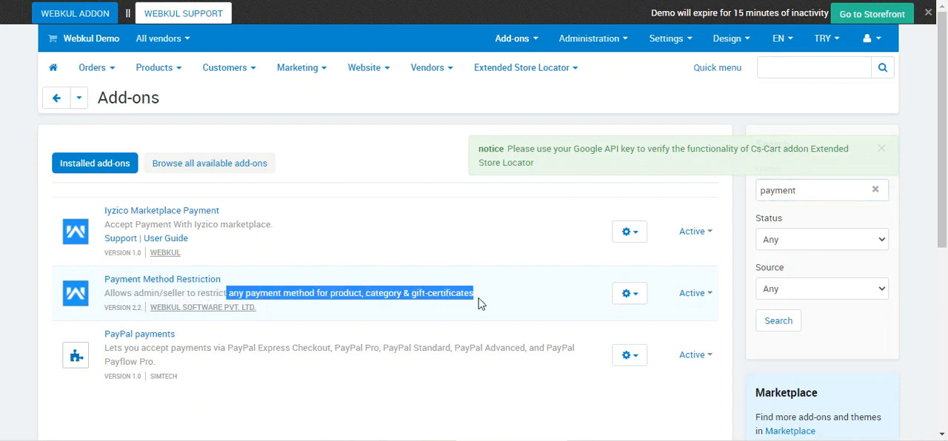
Step: Open the Payment Method Restriction add-on's settings and select Iyzico Marketplace, Paypal, Credit card and Phone ordering for gift certificates
left_click(629, 296)
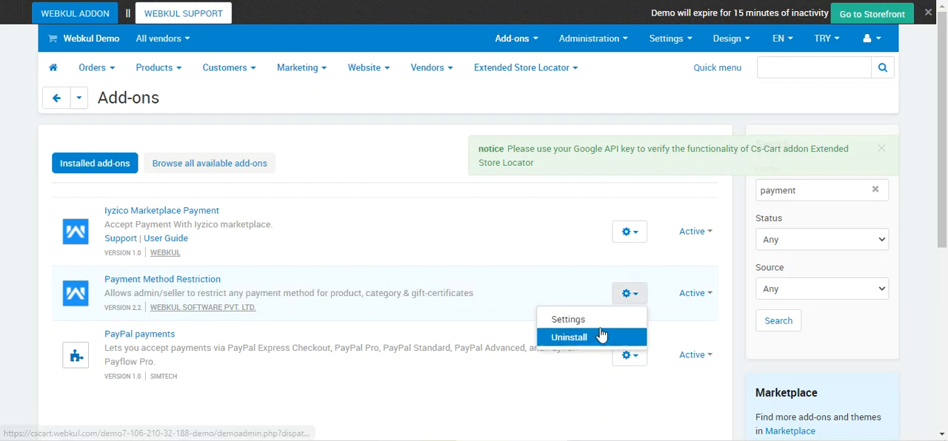
left_click(600, 327)
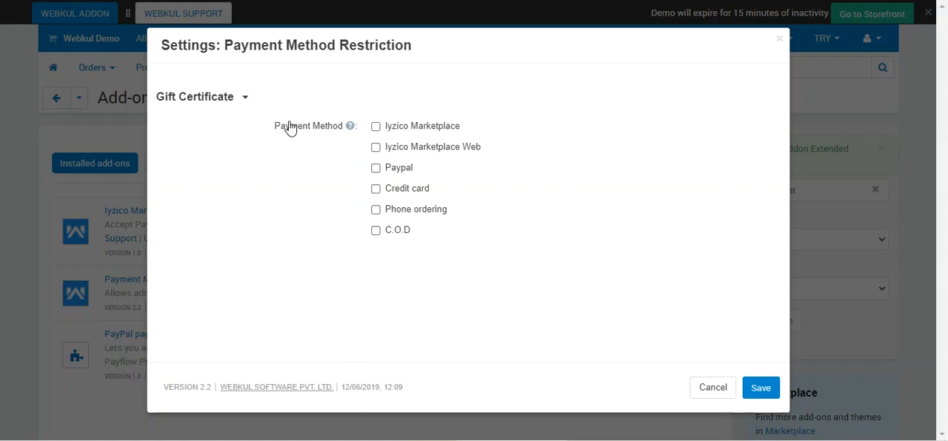
mouse_move(349, 133)
left_click(375, 127)
left_click(375, 168)
left_click(375, 191)
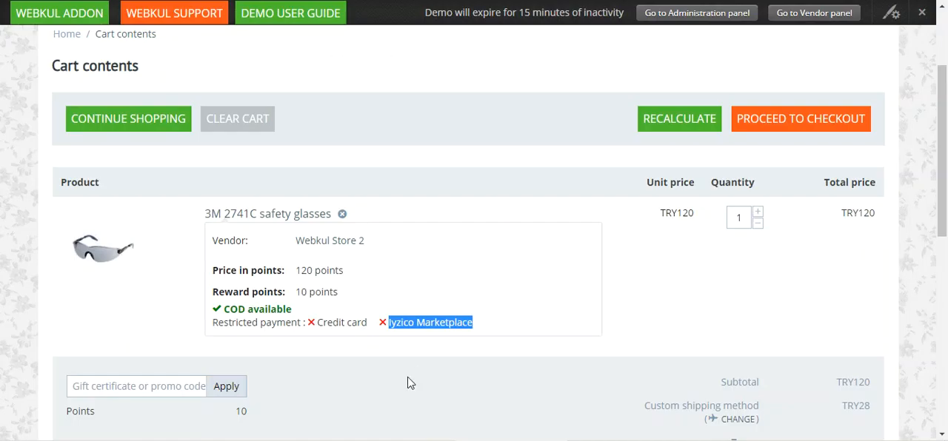
Step: Switch to the storefront and review the restricted payments in the cart and both groups of payment options at checkout
left_click(377, 355)
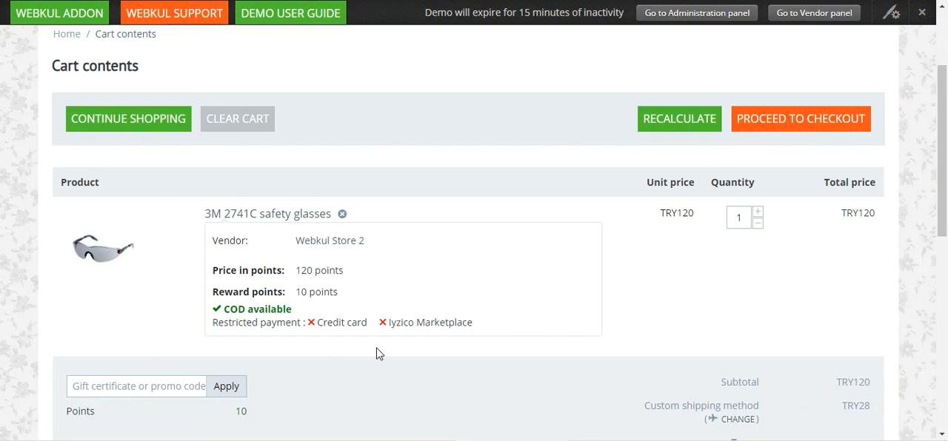
left_click_drag(252, 325, 446, 324)
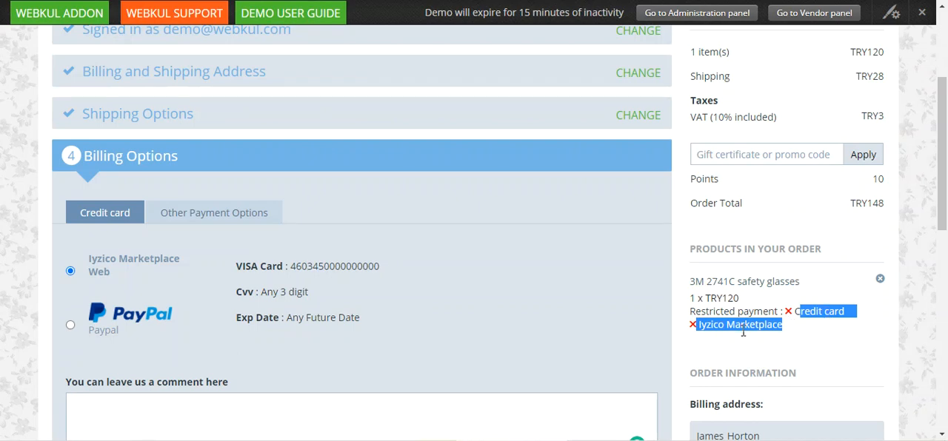
left_click(183, 217)
scroll(108, 214, "down", 2)
scroll(119, 243, "up", 2)
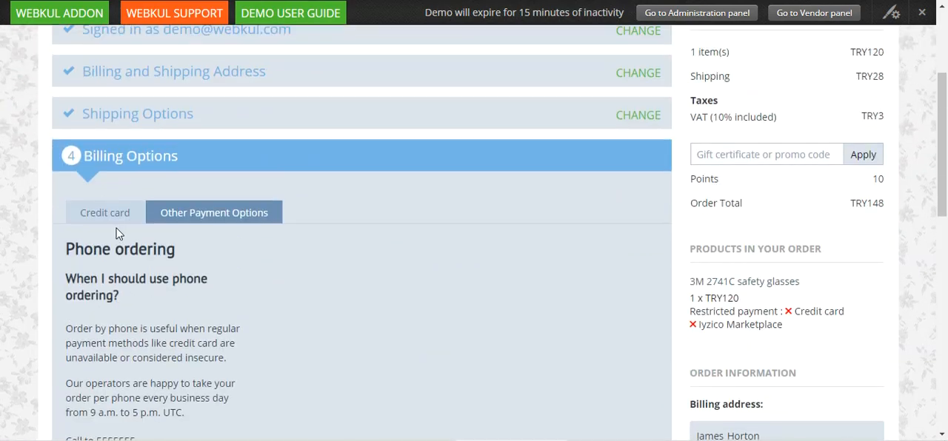
left_click(112, 213)
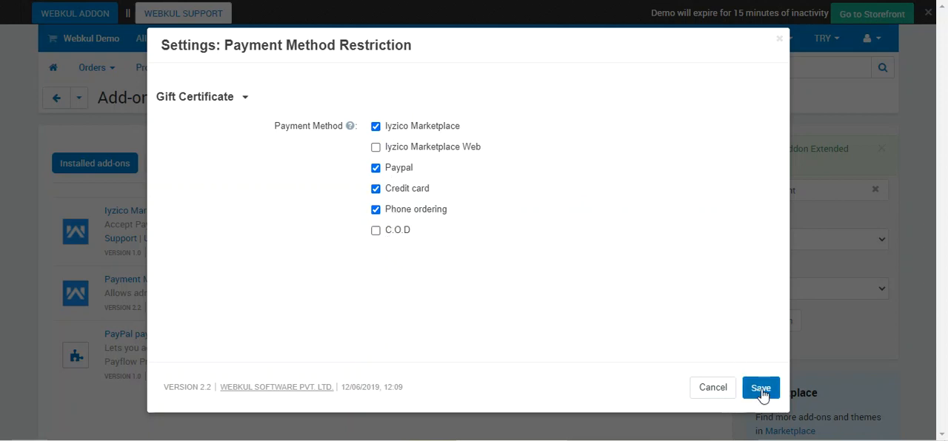
Step: Discard the add-on settings changes and open the 3M 2741C safety glasses product for editing
left_click(704, 390)
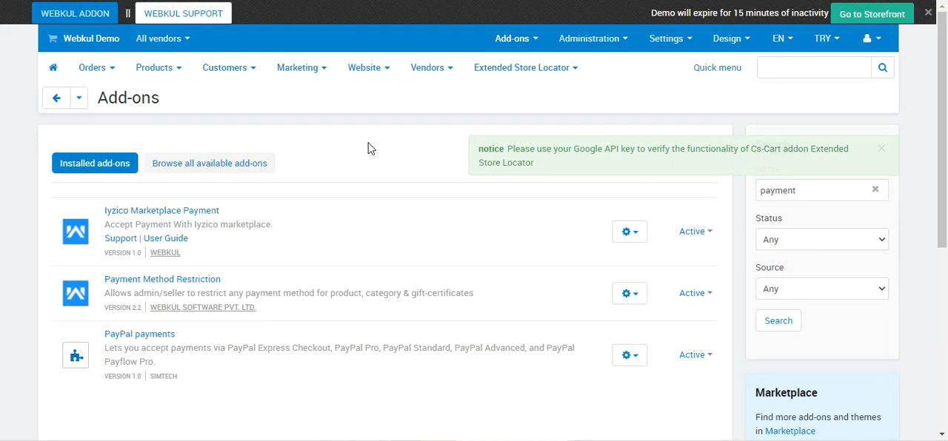
mouse_move(171, 74)
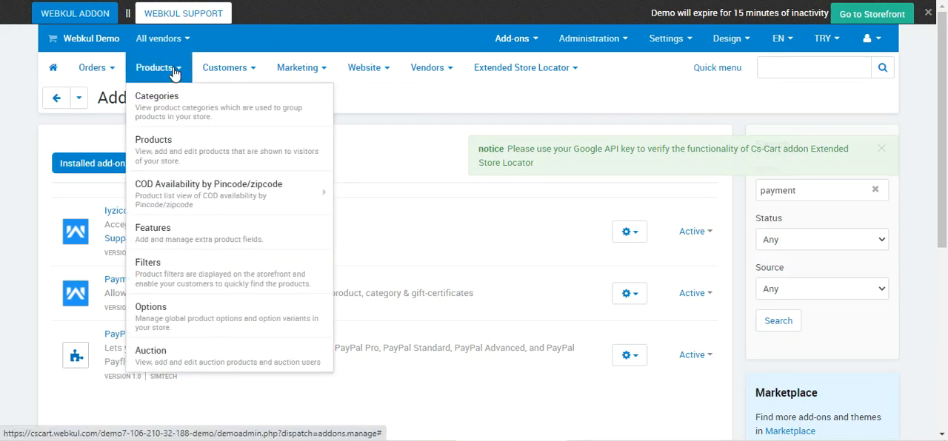
left_click(173, 154)
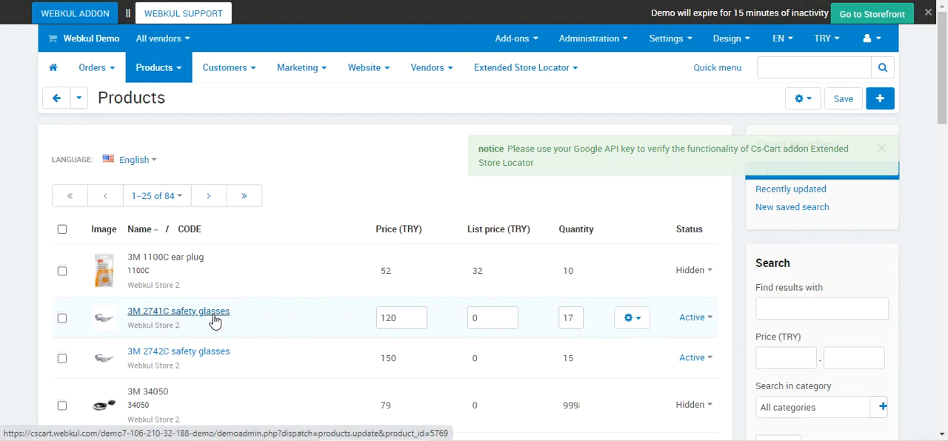
left_click(640, 324)
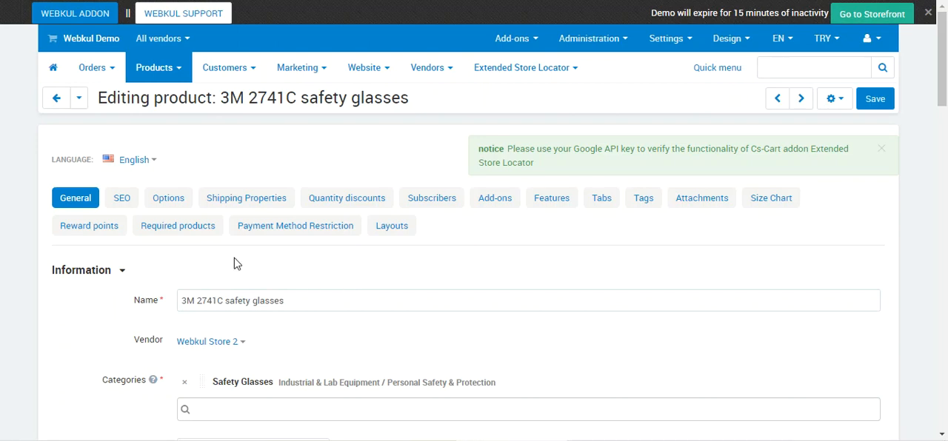
Step: Show the product's payment method restriction settings and dismiss the Google API key notice covering the page
scroll(234, 258, "down", 1)
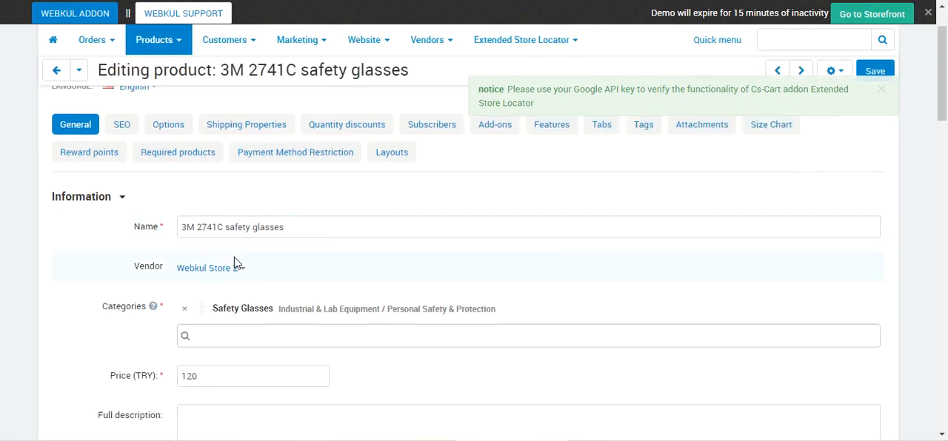
left_click(296, 157)
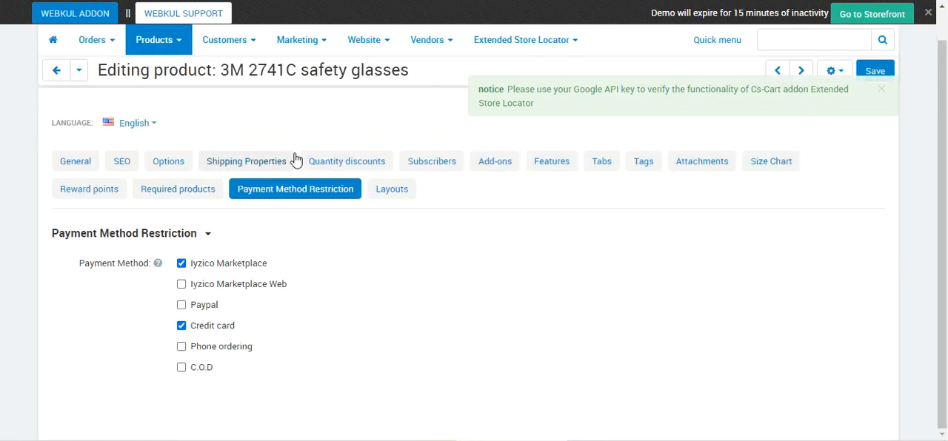
left_click(880, 92)
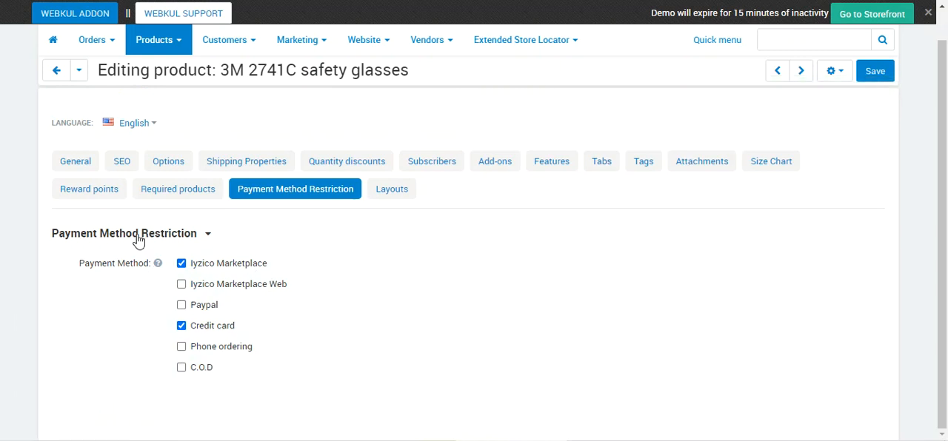
mouse_move(159, 265)
left_click_drag(218, 70, 298, 71)
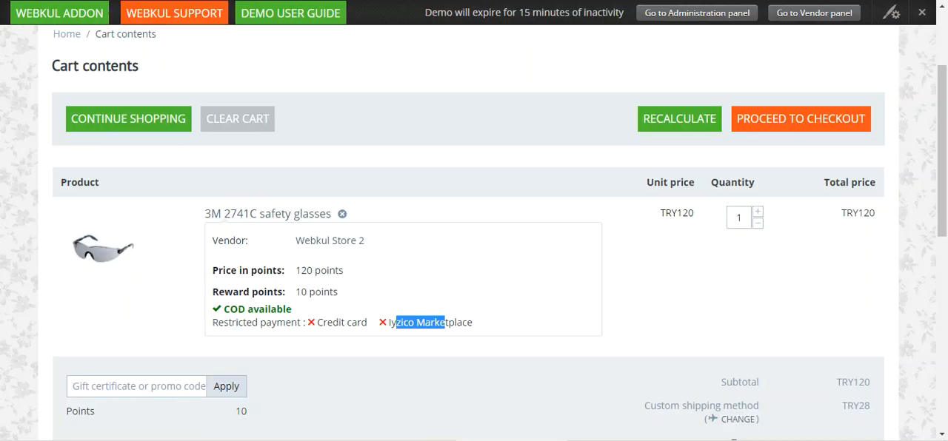
Step: Check the product's restricted payments, Credit card and Iyzico Marketplace, in the storefront cart and at checkout
left_click_drag(318, 323, 474, 327)
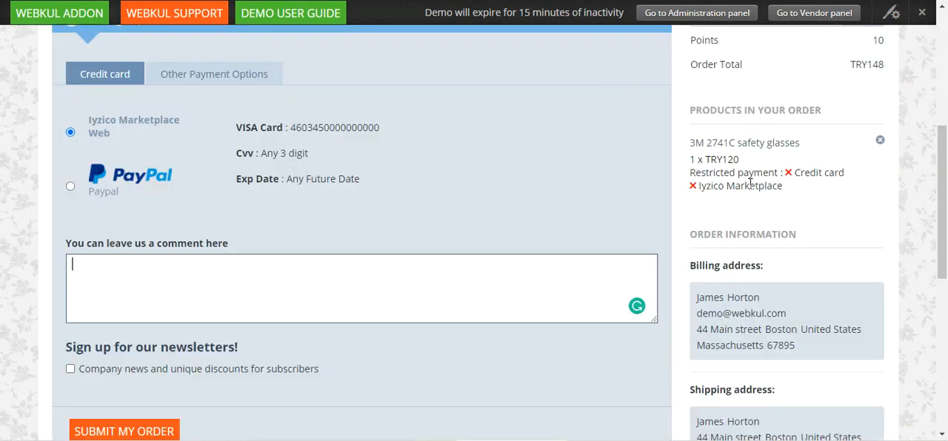
left_click_drag(798, 174, 845, 173)
left_click_drag(726, 187, 764, 193)
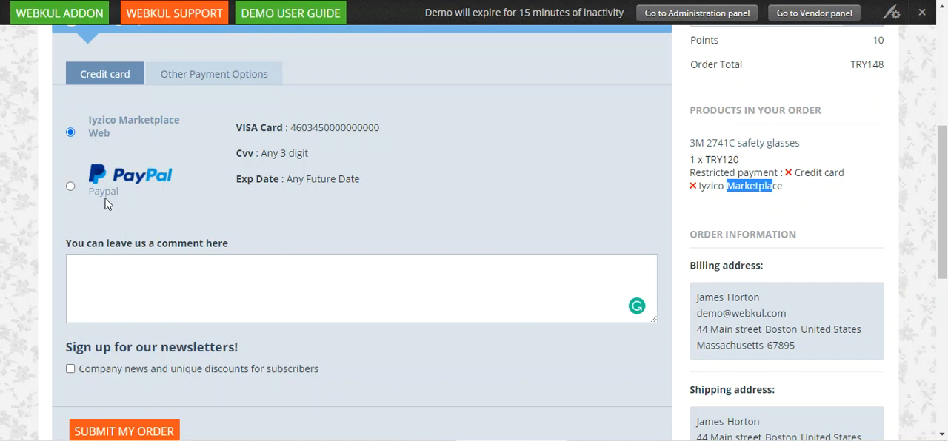
Step: Review the other payment options available at checkout and return to the credit card payment group
left_click(185, 84)
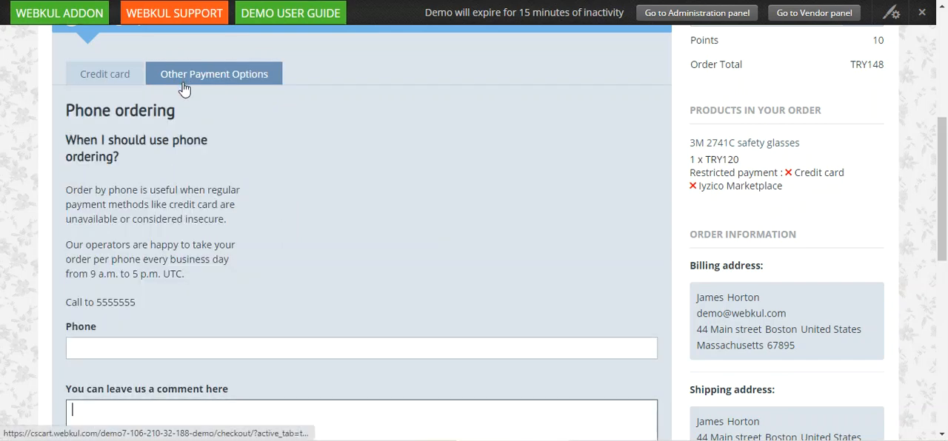
scroll(165, 164, "down", 3)
scroll(163, 164, "up", 3)
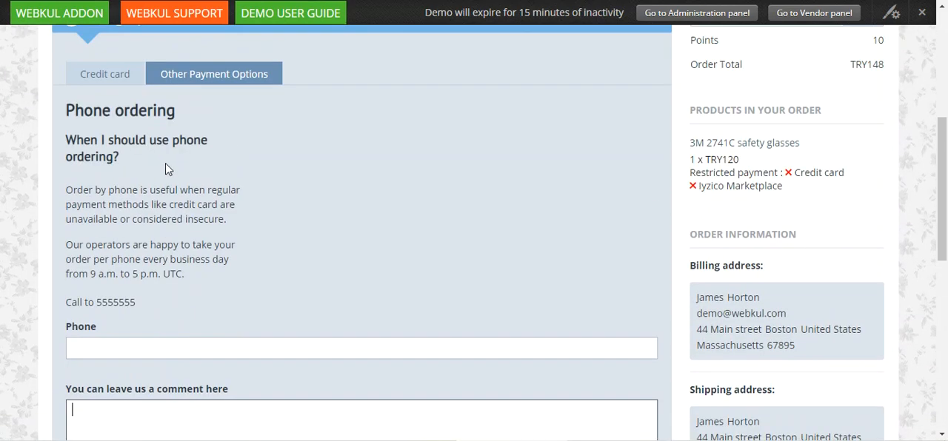
left_click(130, 82)
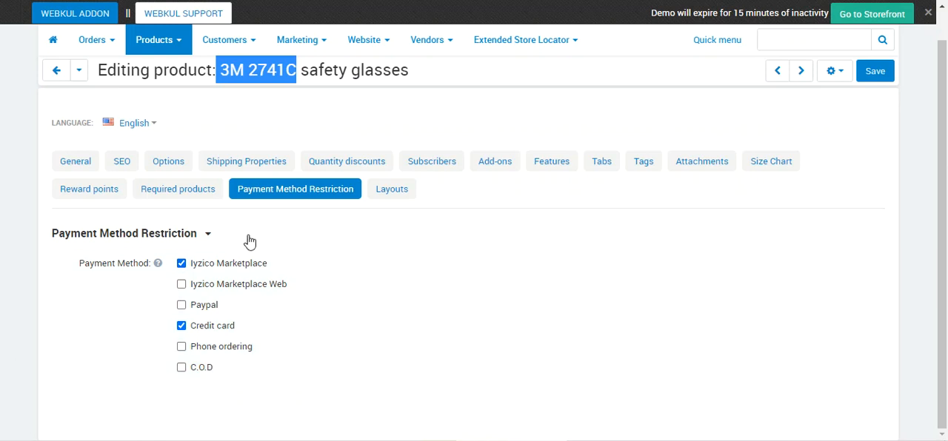
Step: Open the product categories list in the administration panel and expand Home and its Lighting subcategory to reach Ceiling Lighting
mouse_move(163, 41)
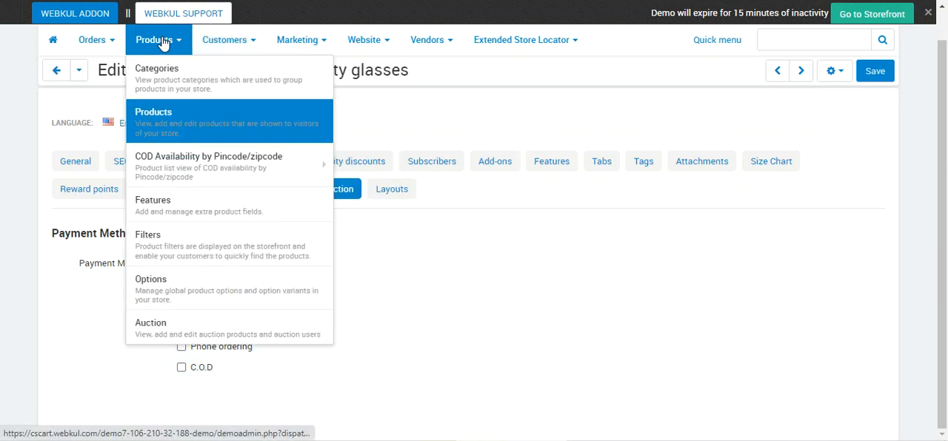
left_click(189, 78)
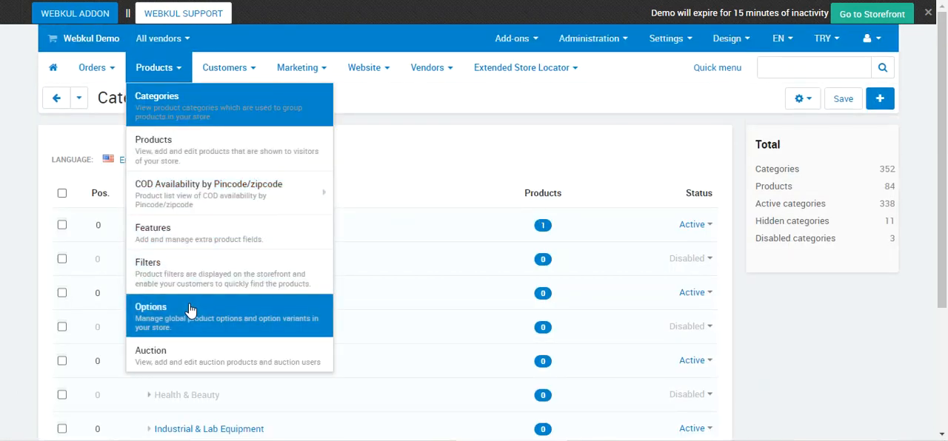
scroll(284, 284, "down", 3)
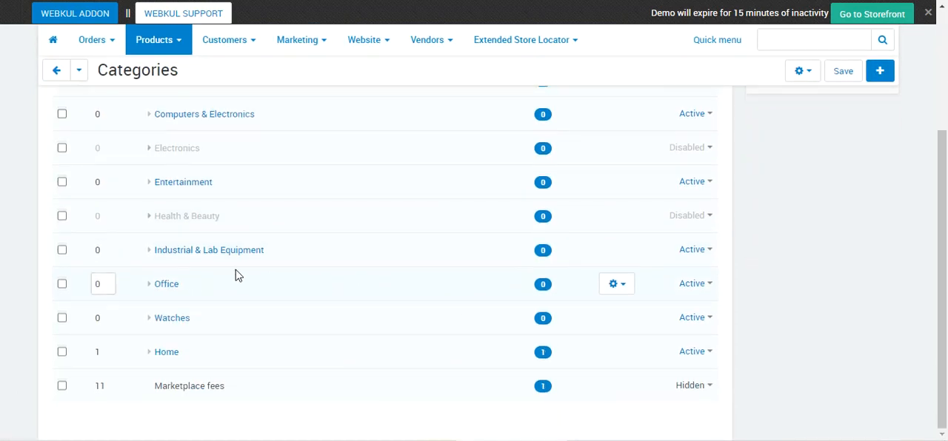
left_click(150, 356)
scroll(203, 360, "down", 3)
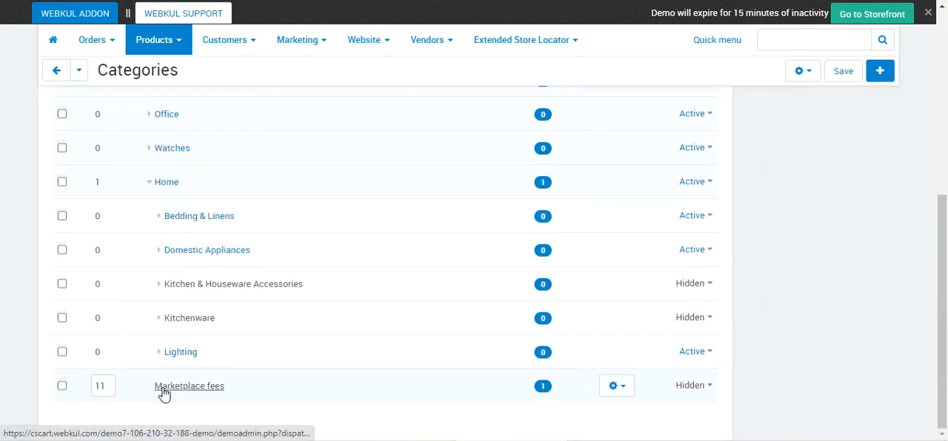
left_click(164, 359)
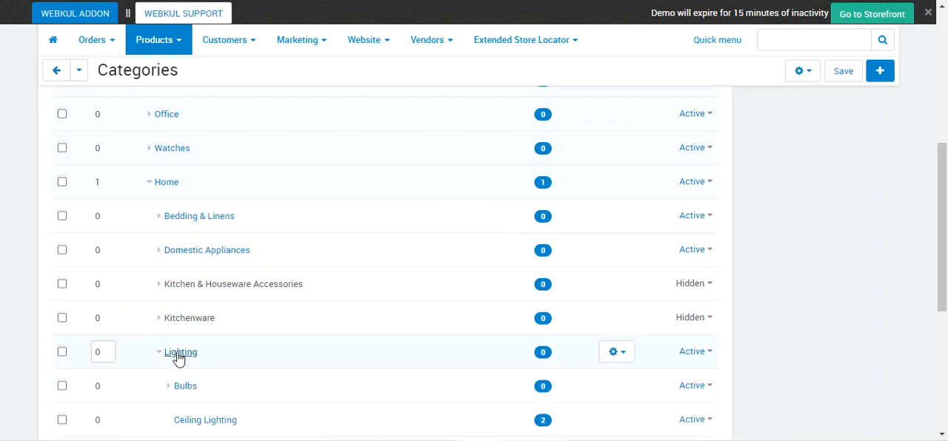
scroll(181, 348, "down", 2)
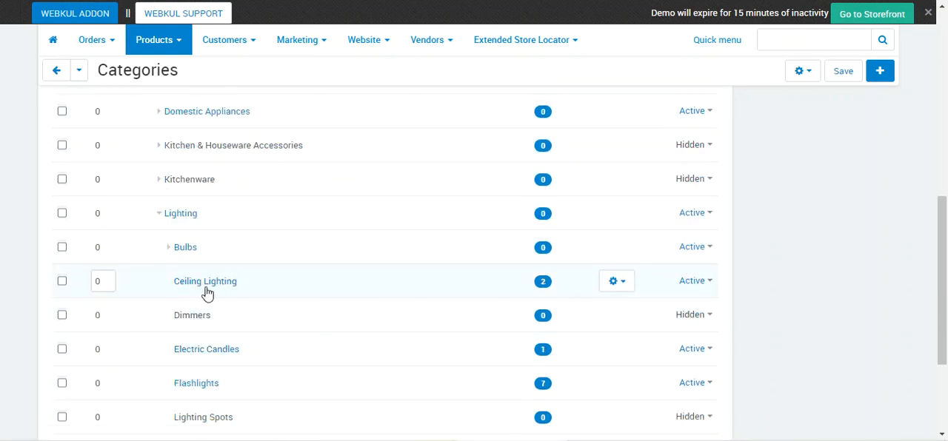
Step: Open the Ceiling Lighting category for editing and show its payment method restriction settings
left_click(620, 282)
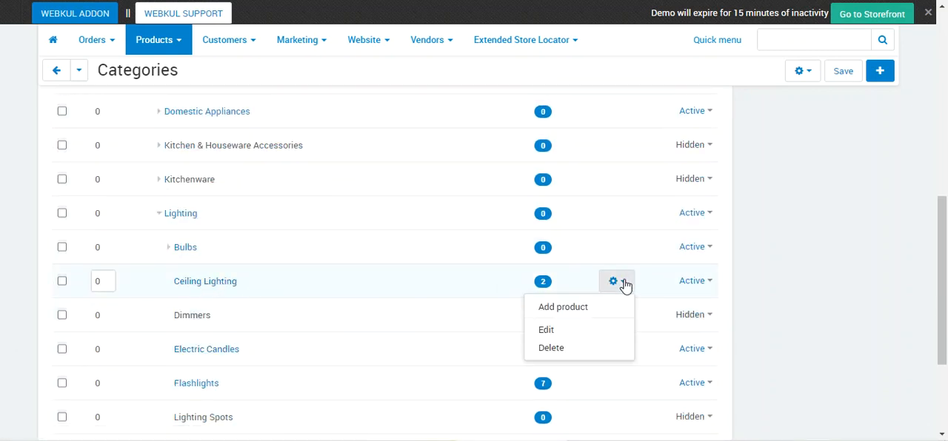
left_click(584, 333)
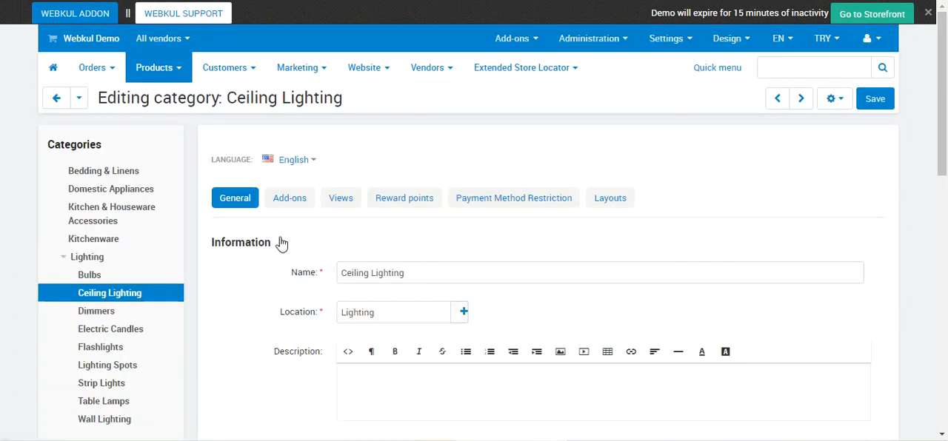
left_click(511, 202)
scroll(319, 273, "down", 1)
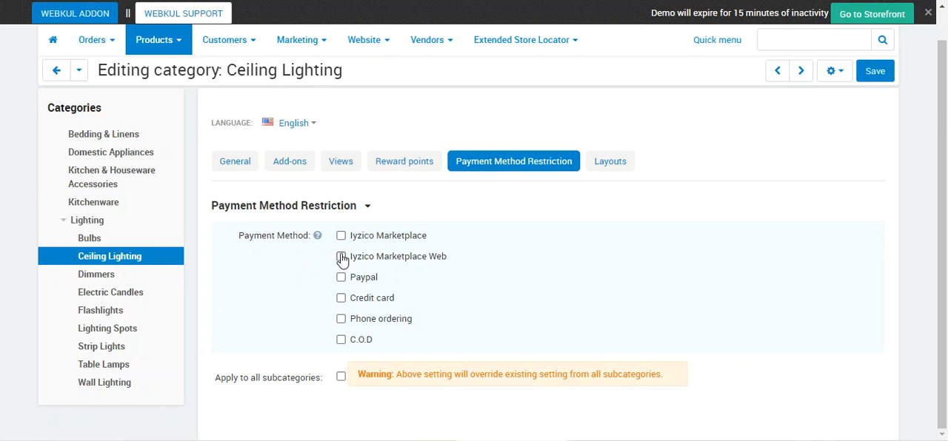
Step: Select Iyzico Marketplace and Iyzico Marketplace Web as restricted payment methods for the Ceiling Lighting category
left_click(342, 238)
left_click(341, 258)
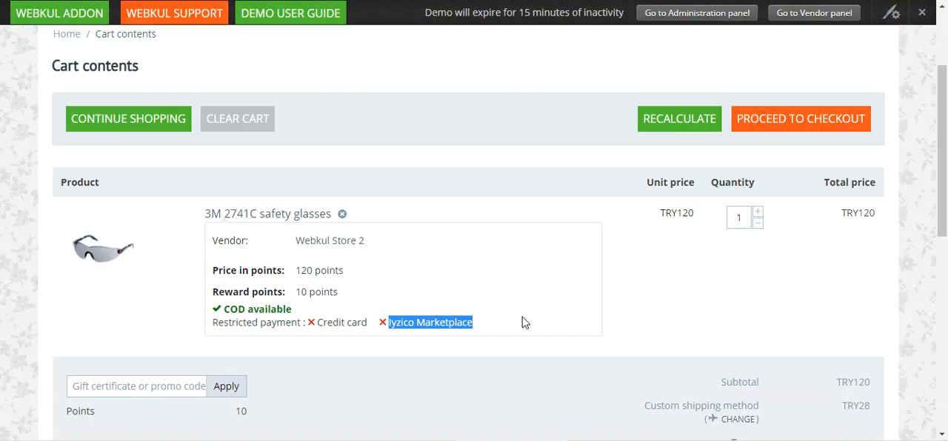
left_click(489, 280)
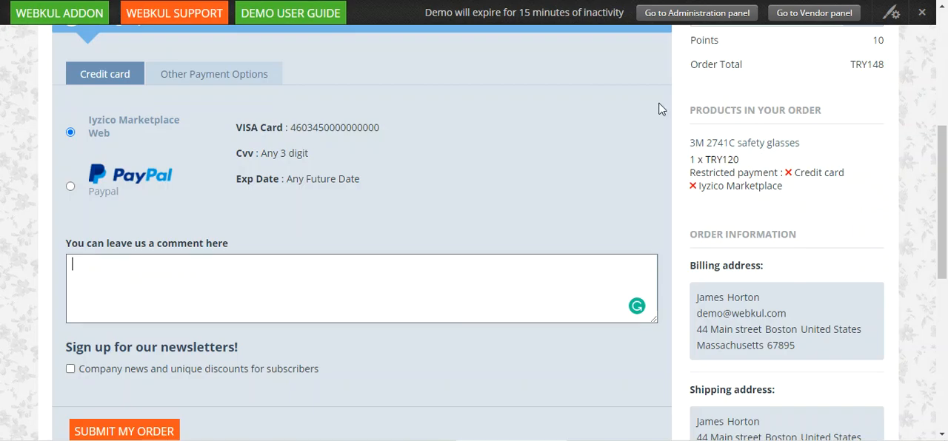
Step: Review the restricted payments of the 3M 2741C safety glasses in the storefront's checkout order summary and cart
scroll(419, 264, "up", 2)
left_click_drag(724, 311, 782, 326)
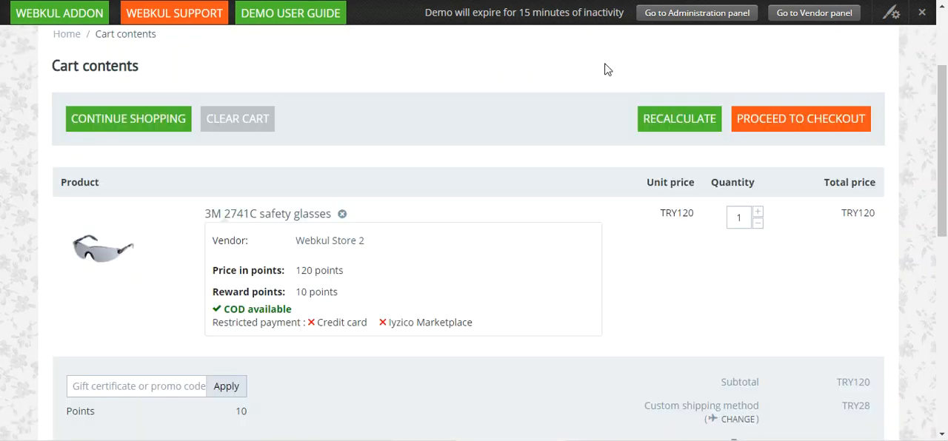
left_click_drag(318, 325, 470, 331)
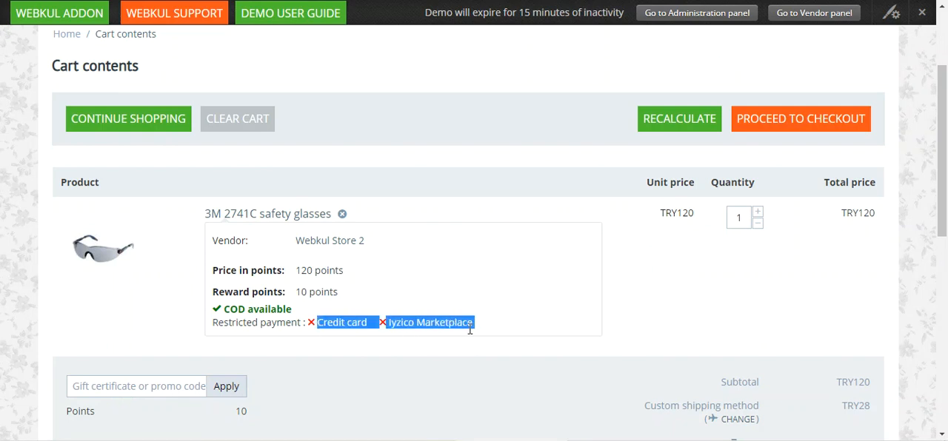